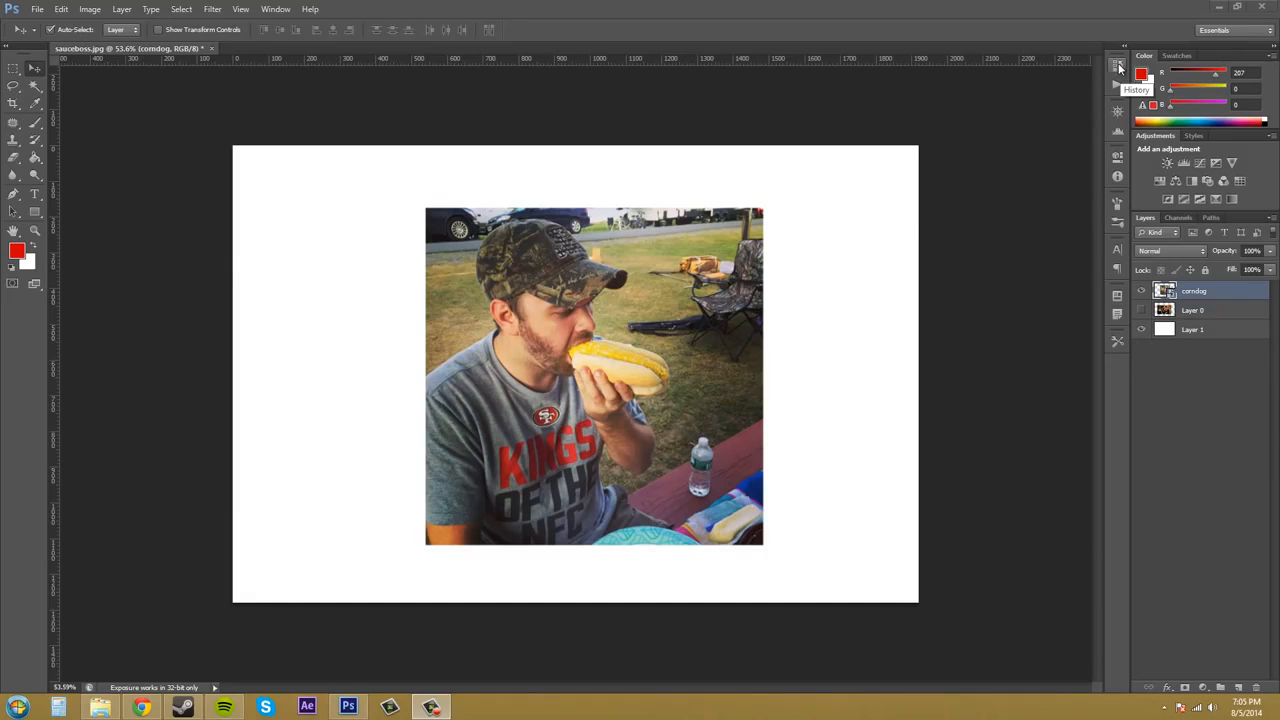
Step: Create a history snapshot of the current document, name it corndog, and return to the latest Free Transform state
click(1119, 67)
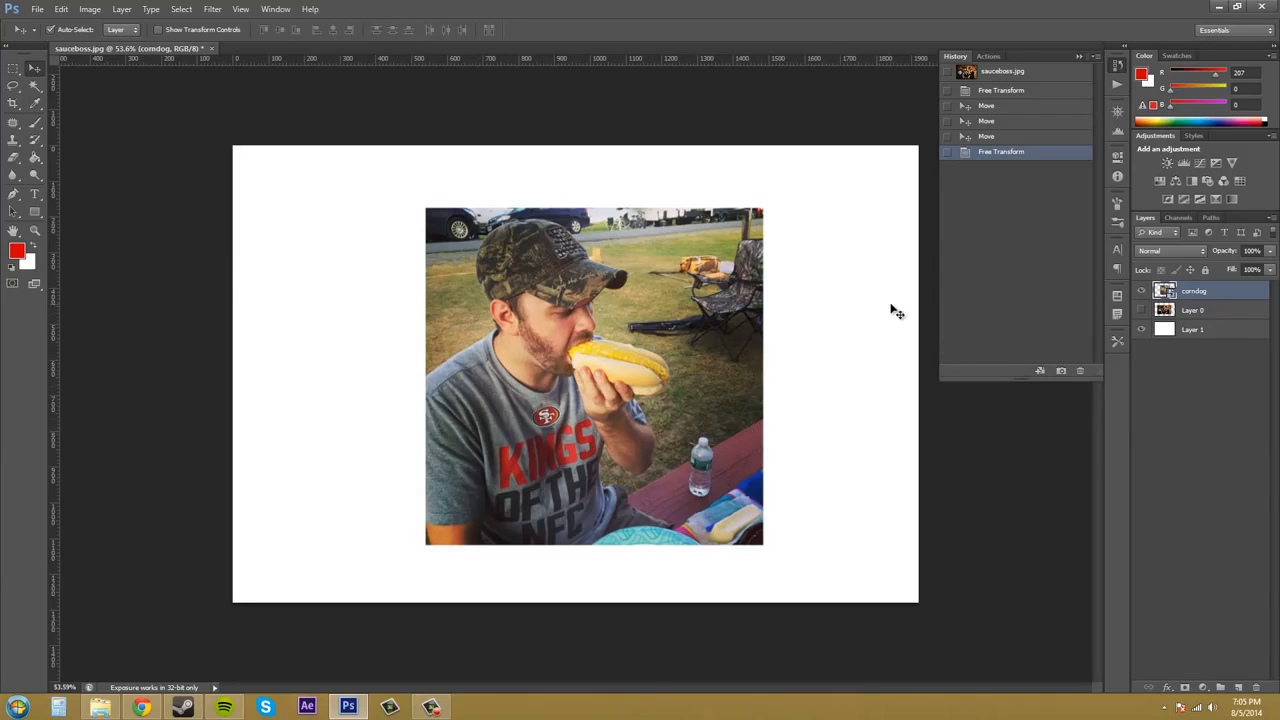
click(1061, 372)
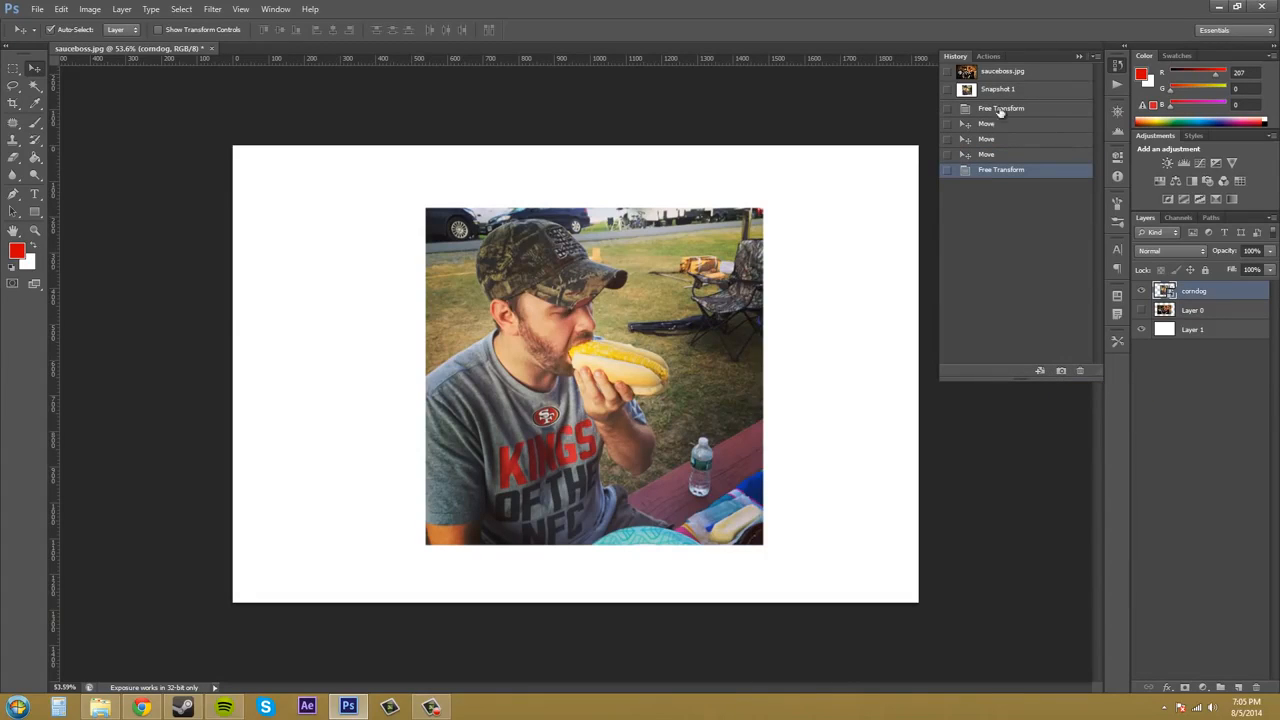
click(998, 90)
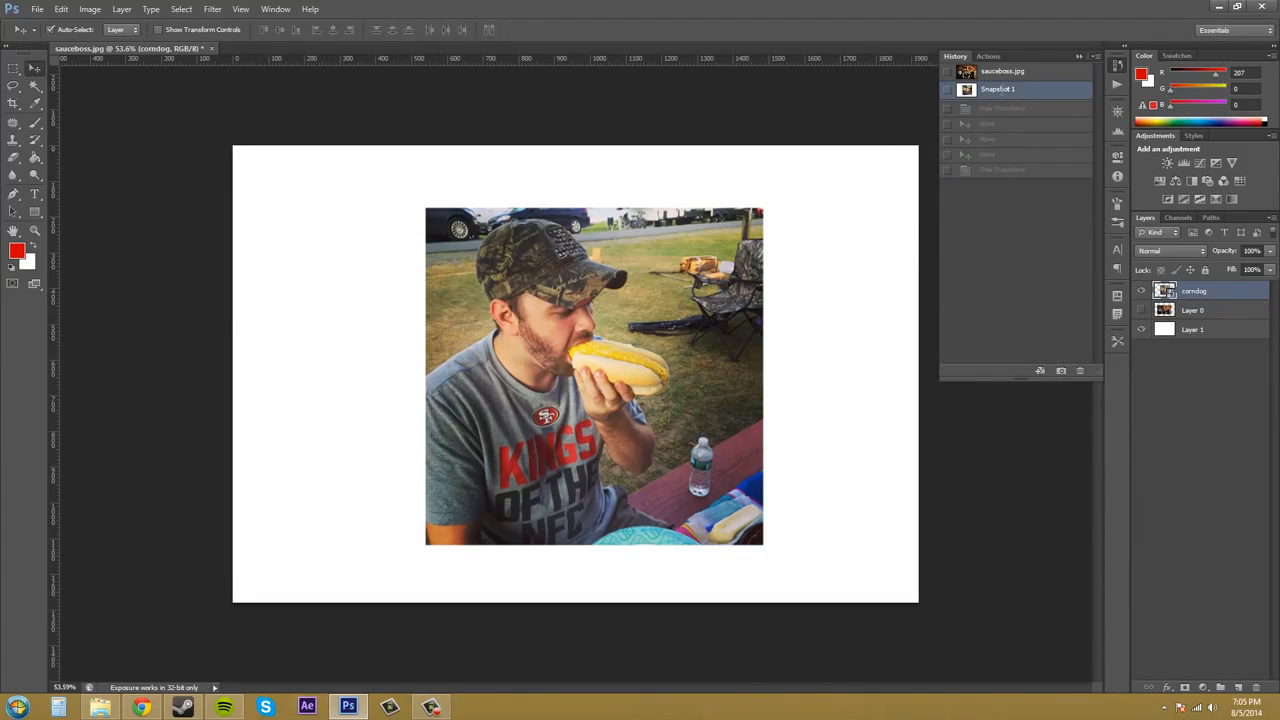
double_click(998, 89)
drag(1024, 89, 941, 85)
text(corndog)
key(Return)
click(1012, 170)
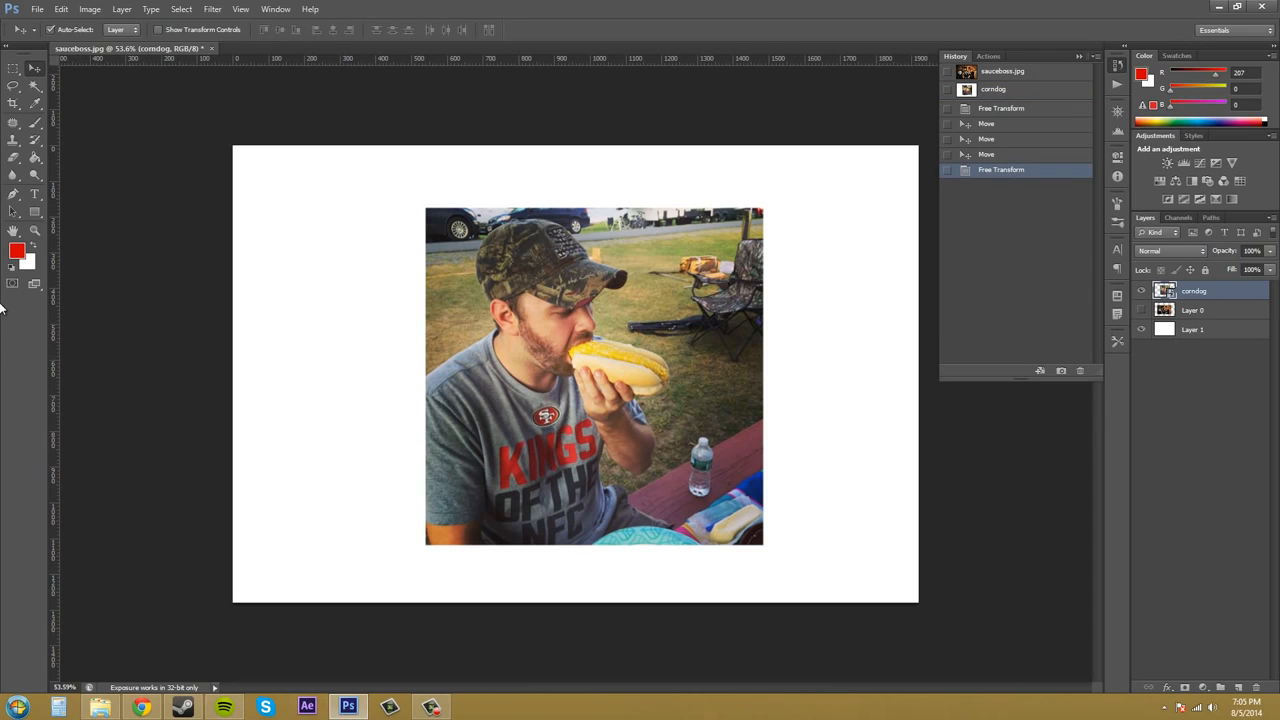
Step: Rasterize the corndog layer so it can be painted on with the Brush tool
click(35, 122)
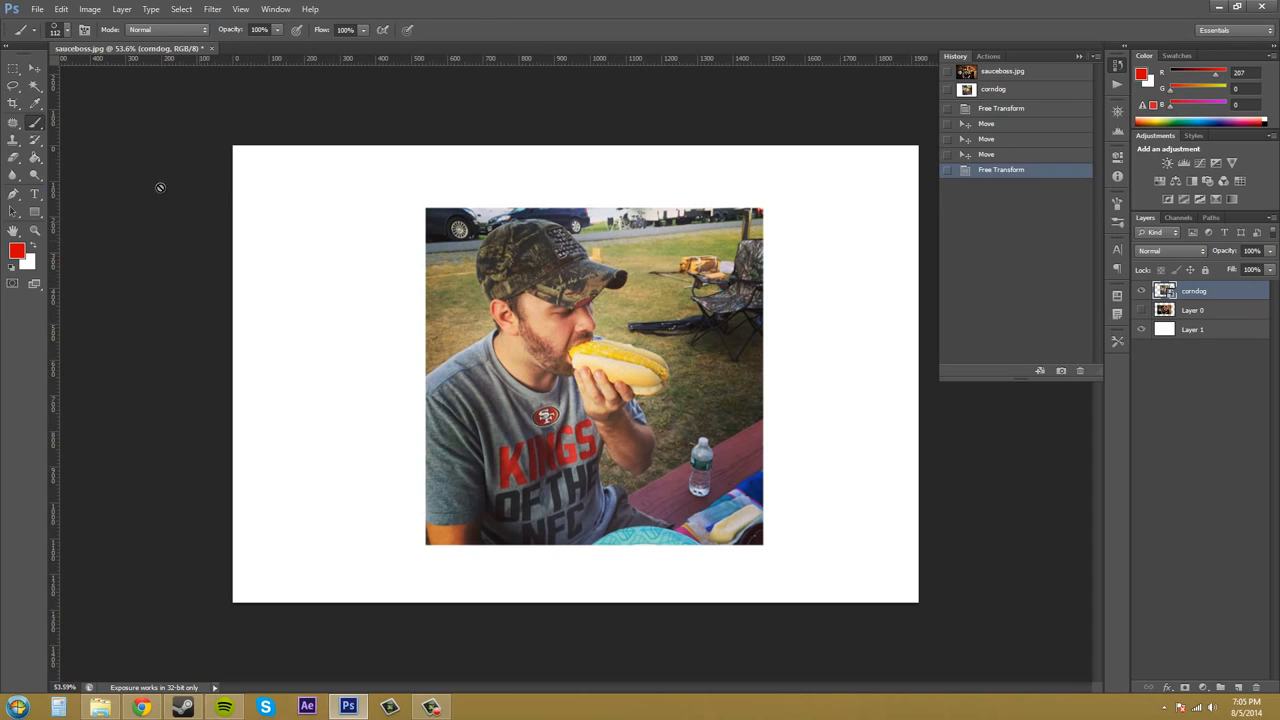
right_click(1197, 296)
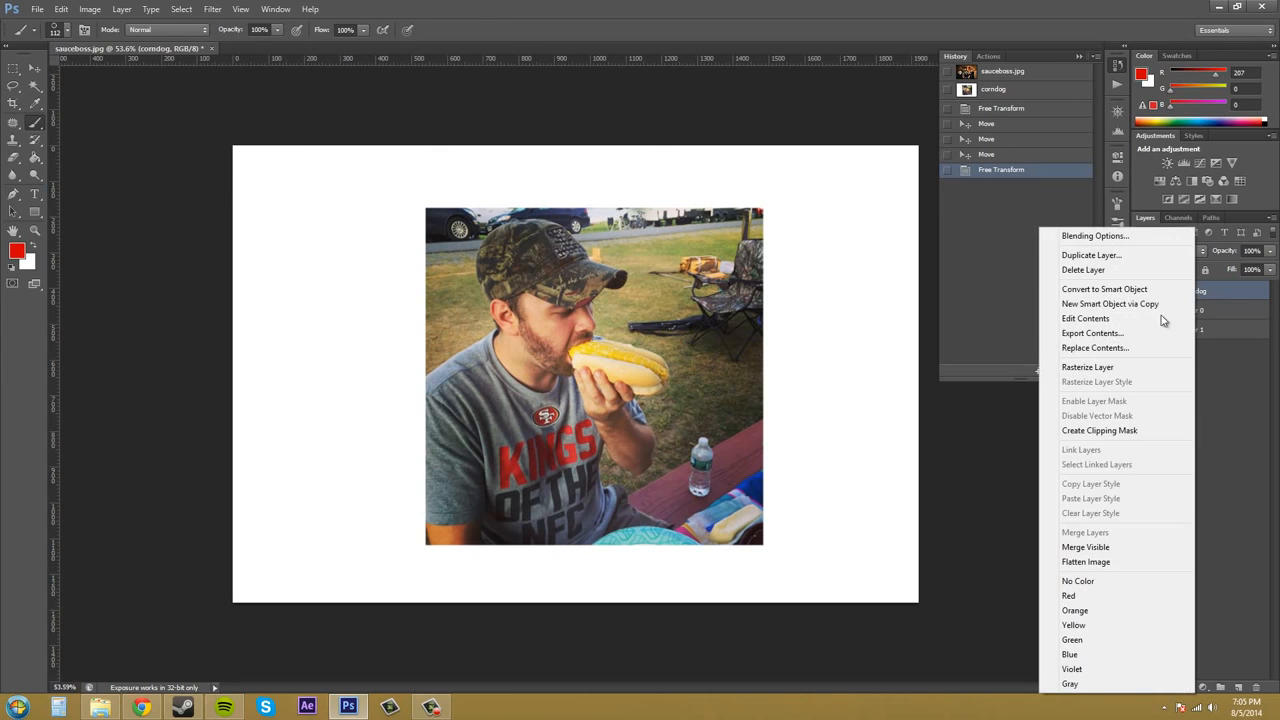
click(1100, 366)
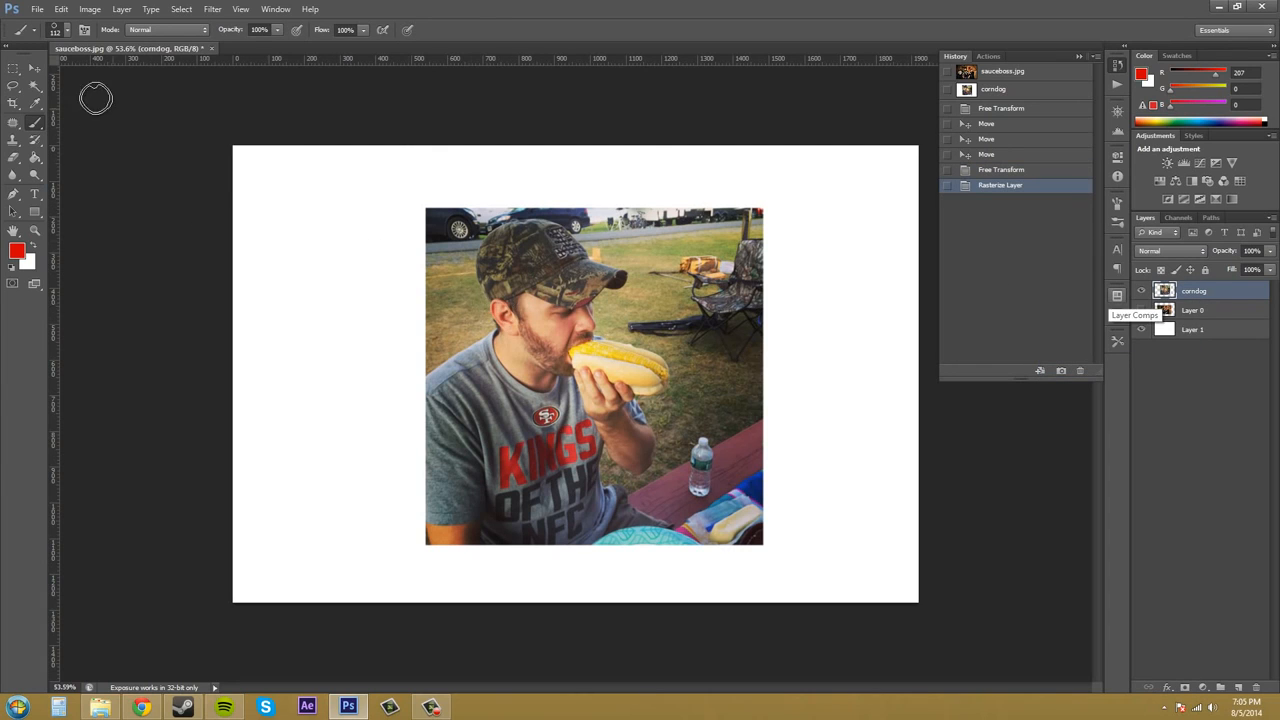
Step: Paint red brush rings over both eyes and a long red stroke from the mouth past the photo's lower-right corner
click(64, 30)
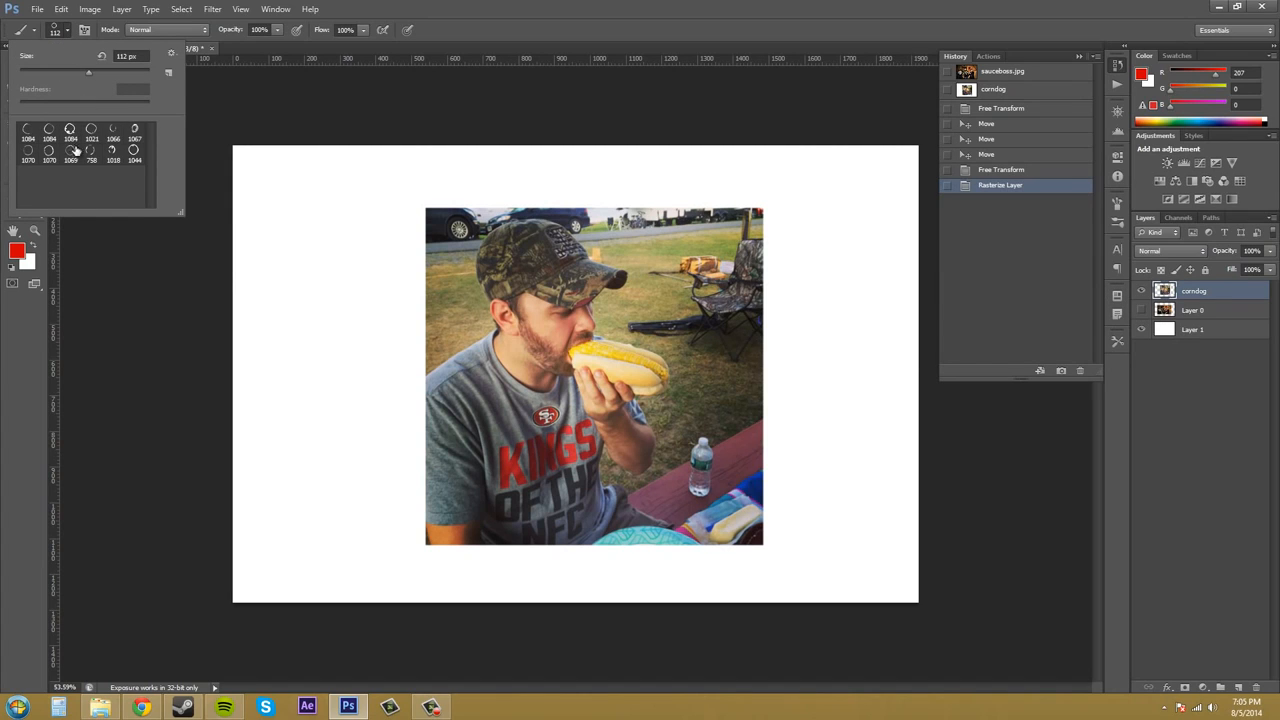
click(560, 310)
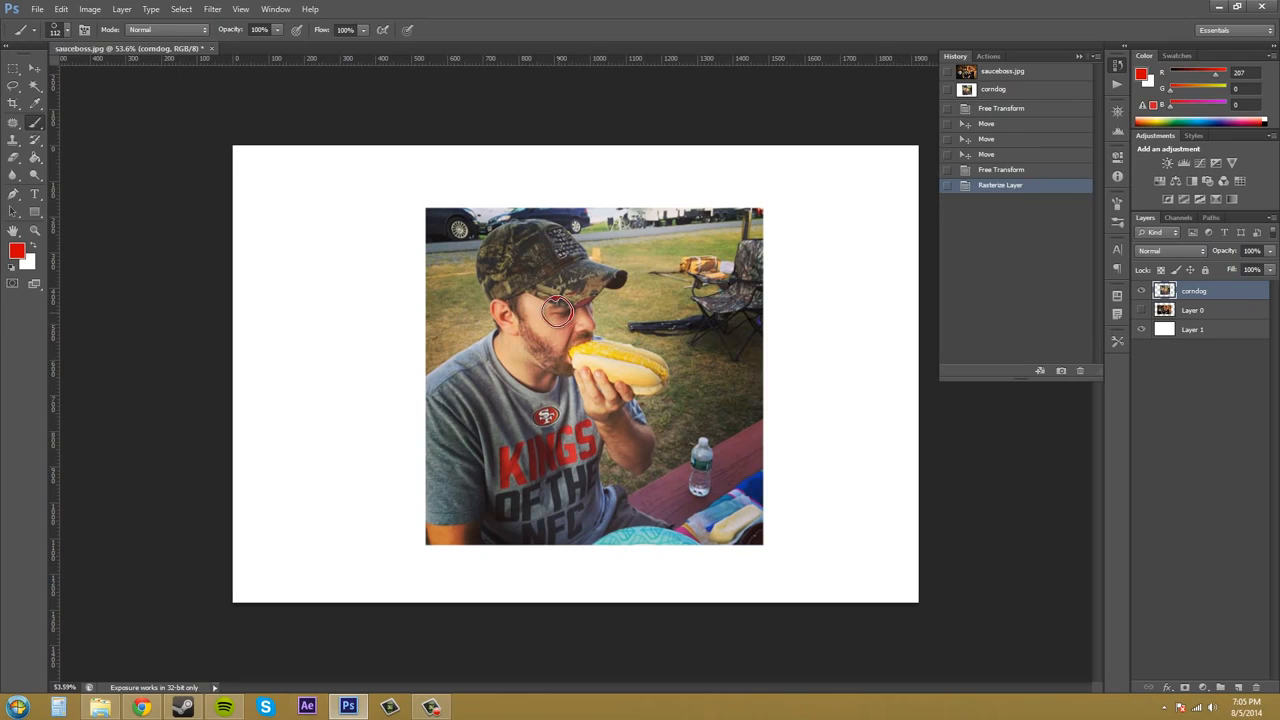
mouse_move(557, 312)
mouse_down()
mouse_move(600, 298)
mouse_move(578, 310)
mouse_move(602, 316)
mouse_move(590, 350)
mouse_move(710, 385)
mouse_move(822, 545)
mouse_up()
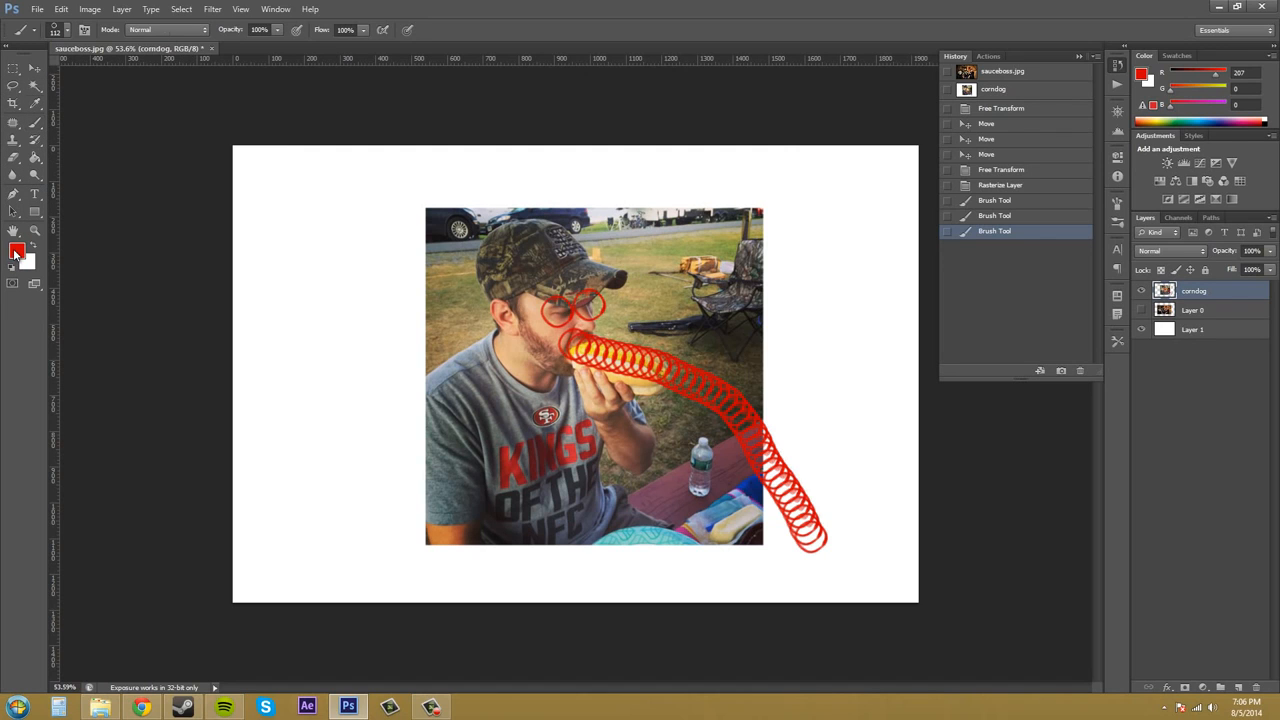
Step: Set the foreground color to blue 00afcf and paint a continuous brush border around the photo's edges
click(16, 251)
click(648, 364)
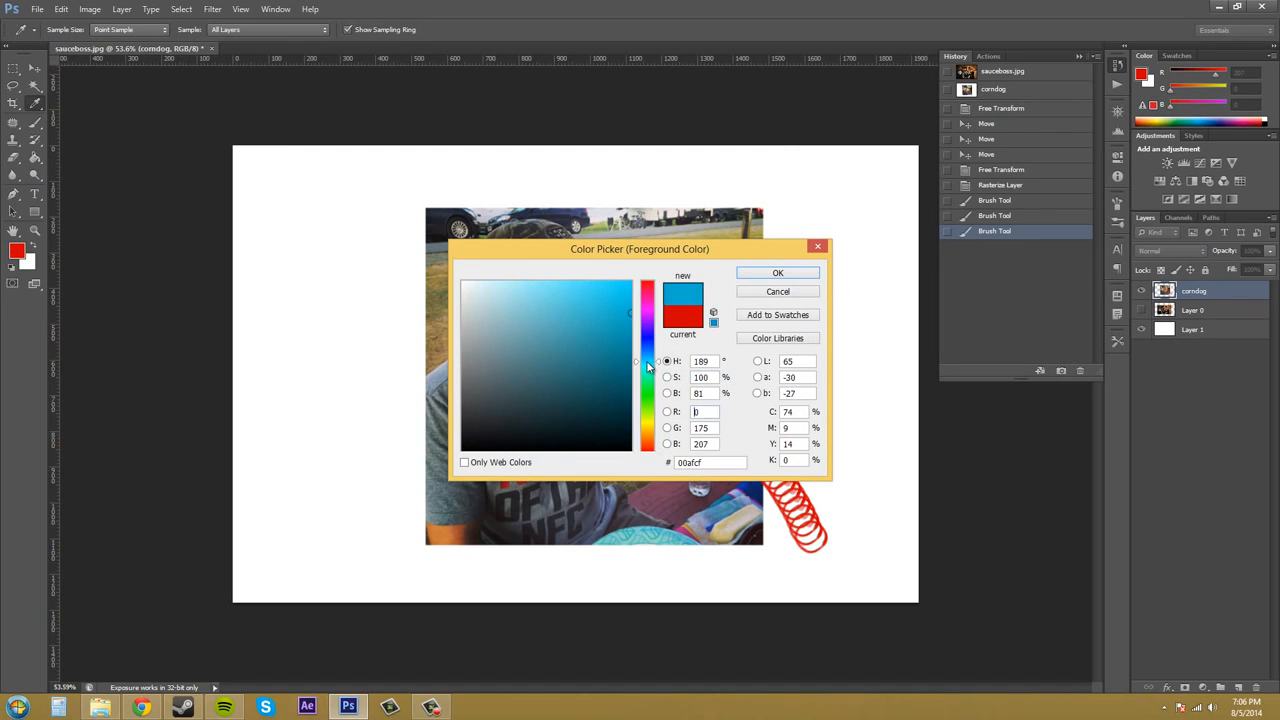
click(805, 272)
mouse_move(450, 331)
mouse_down()
mouse_move(449, 246)
mouse_move(552, 209)
mouse_move(716, 212)
mouse_move(770, 310)
mouse_move(778, 470)
mouse_move(753, 548)
mouse_move(409, 553)
mouse_move(416, 405)
mouse_move(446, 305)
mouse_up()
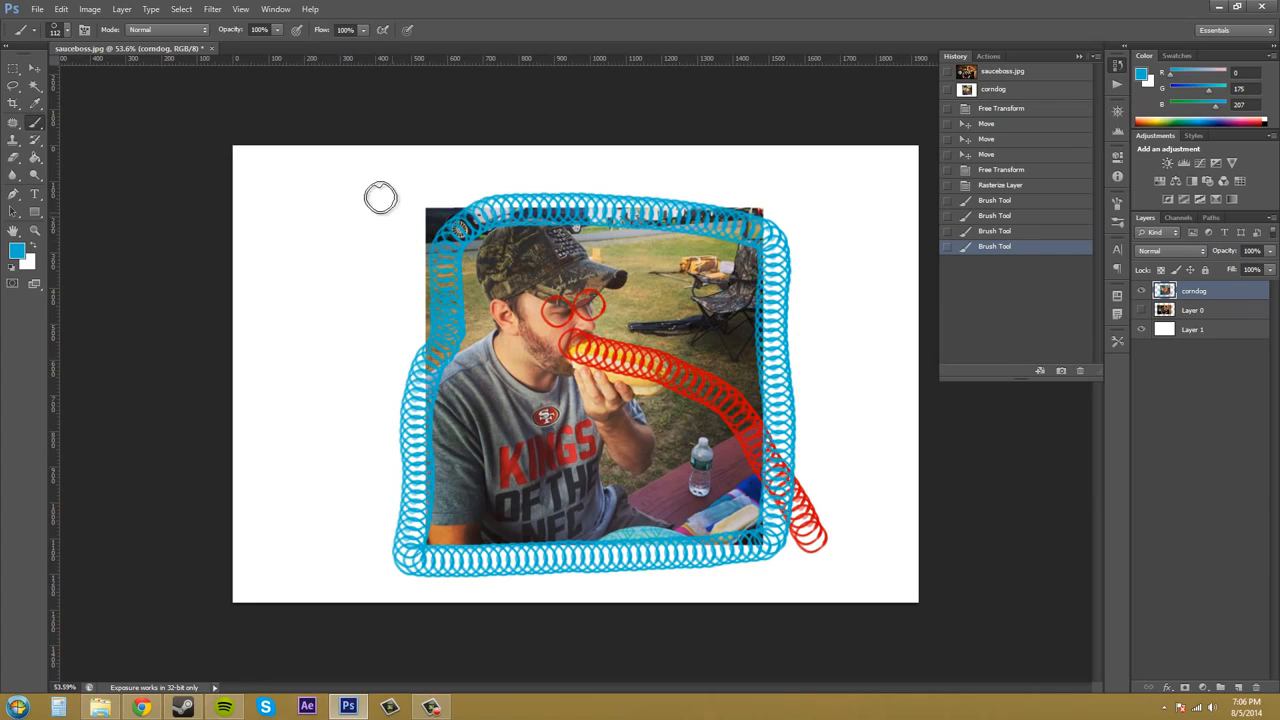
Step: Create a second history snapshot of the painted document and name it corndog2
click(1063, 371)
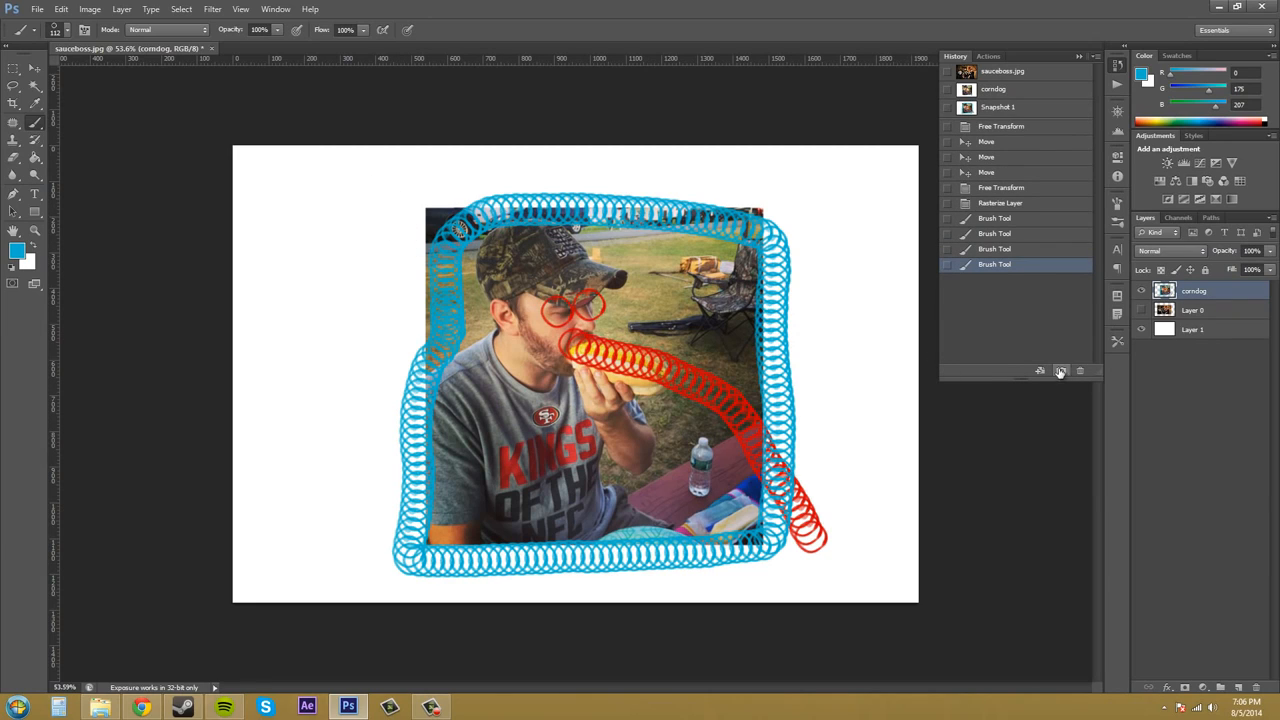
double_click(995, 107)
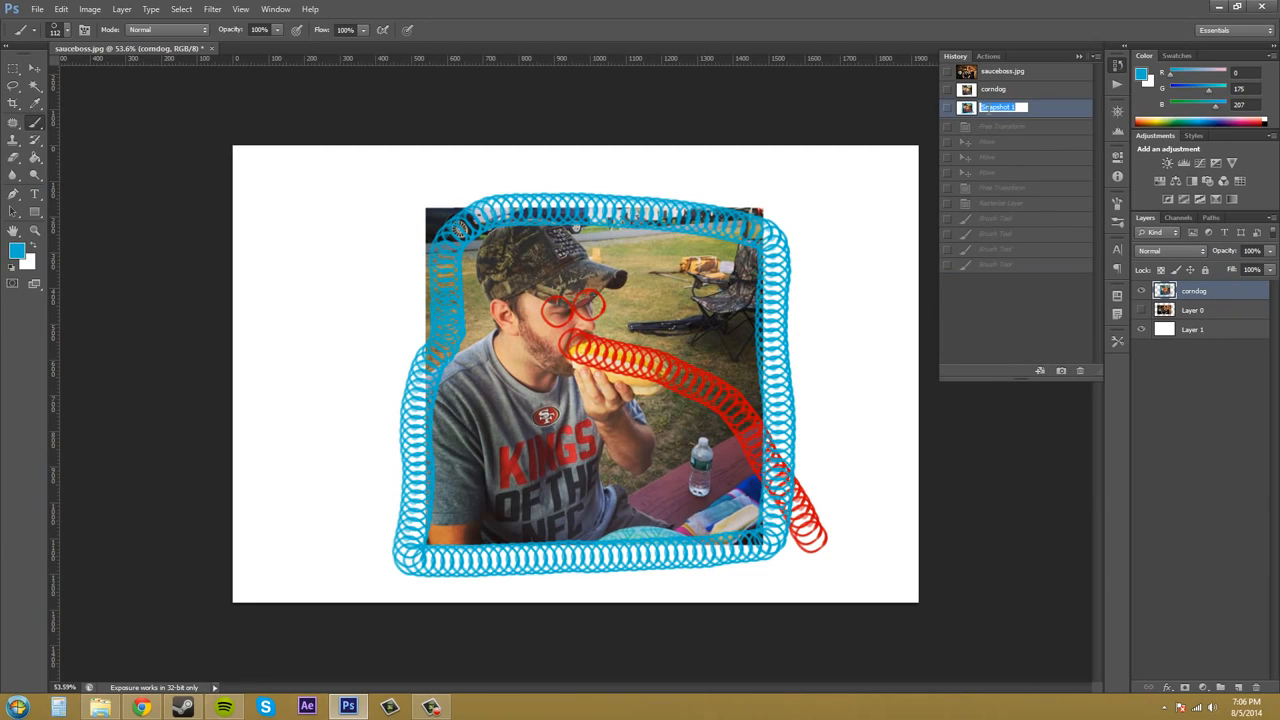
text(corndog2)
key(Return)
Step: Restore the corndog snapshot and rasterize the corndog layer again for brush painting
click(33, 69)
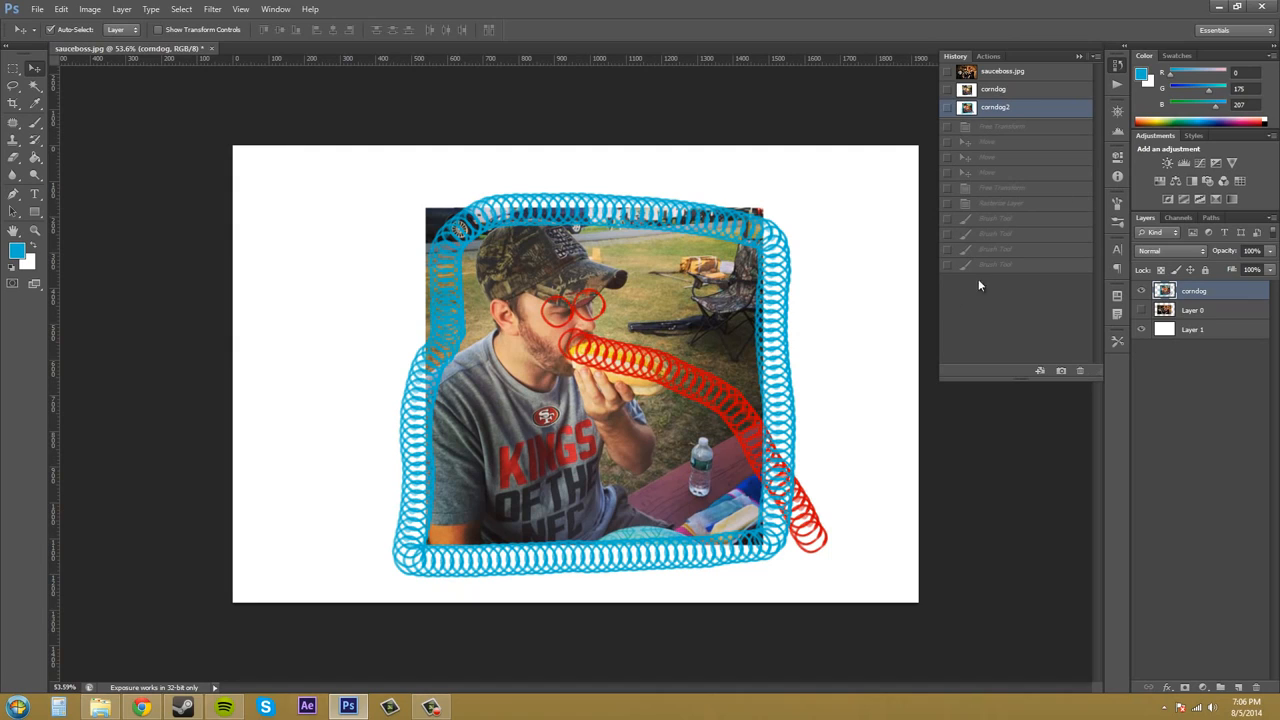
click(1007, 91)
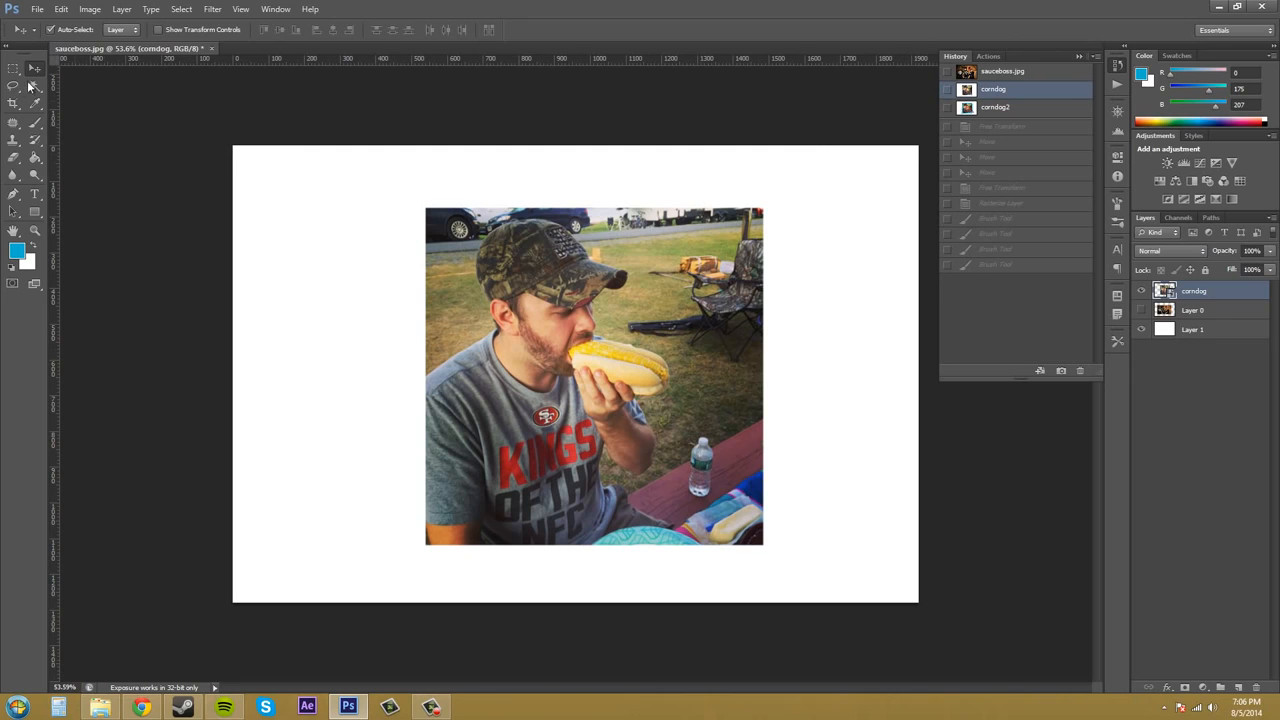
click(35, 122)
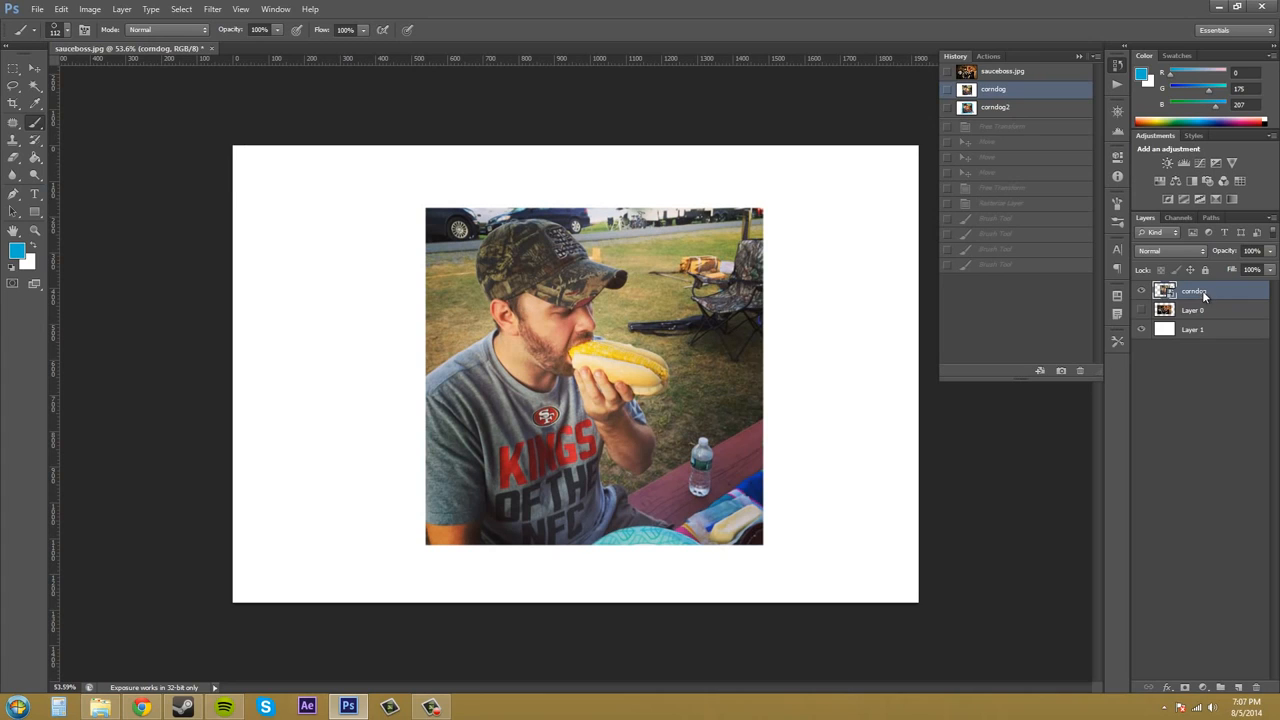
right_click(1203, 293)
click(1094, 367)
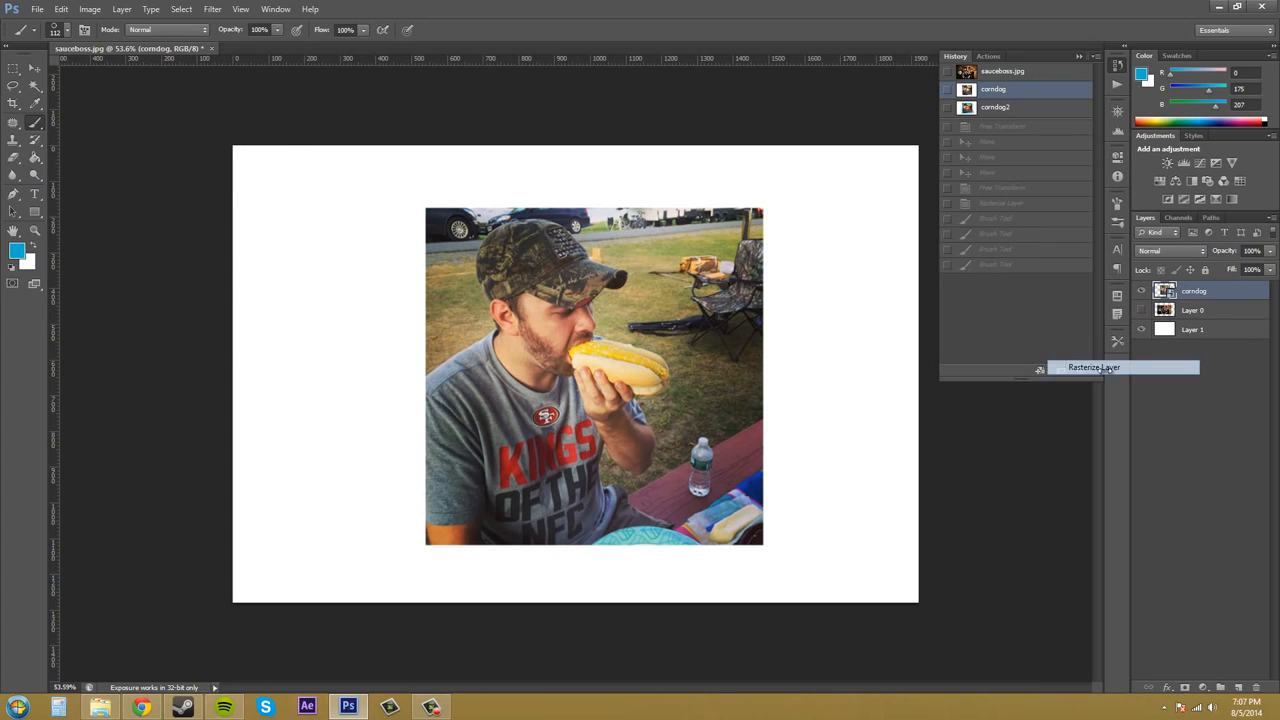
Step: Paint a winding blue brush stroke over the photo, and discard it by switching between the corndog2 and corndog snapshots
mouse_move(480, 247)
mouse_down()
mouse_move(716, 266)
mouse_move(703, 468)
mouse_move(578, 398)
mouse_move(563, 300)
mouse_move(470, 410)
mouse_move(460, 215)
mouse_up()
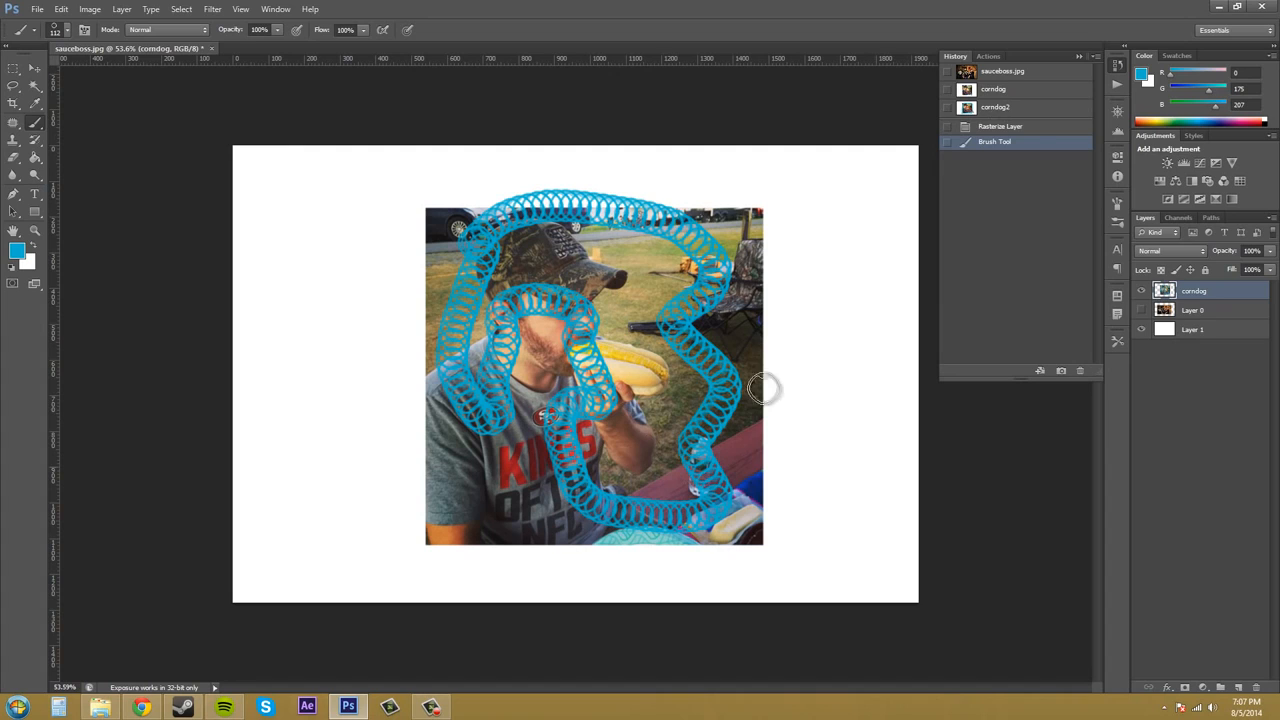
click(1000, 107)
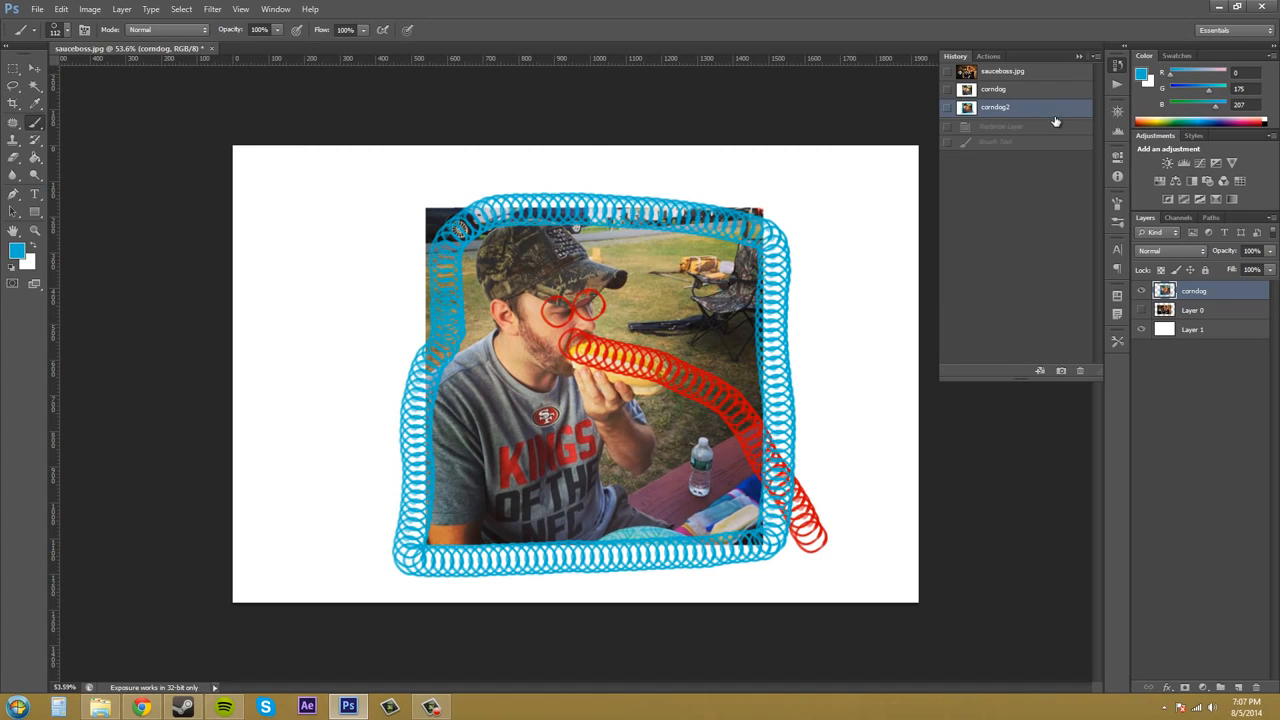
click(1029, 96)
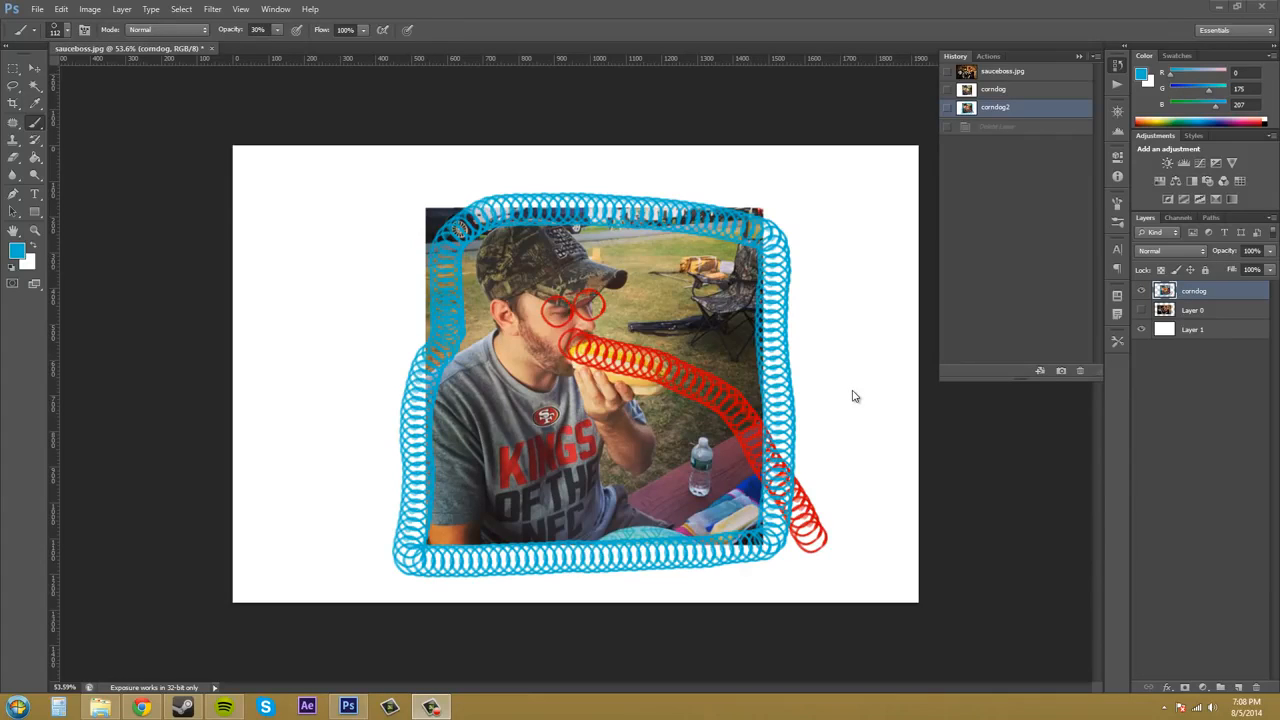
Step: Start a new snapshot named fun, review which document or layer sources it can be made from, and cancel it
click(1094, 58)
click(1158, 92)
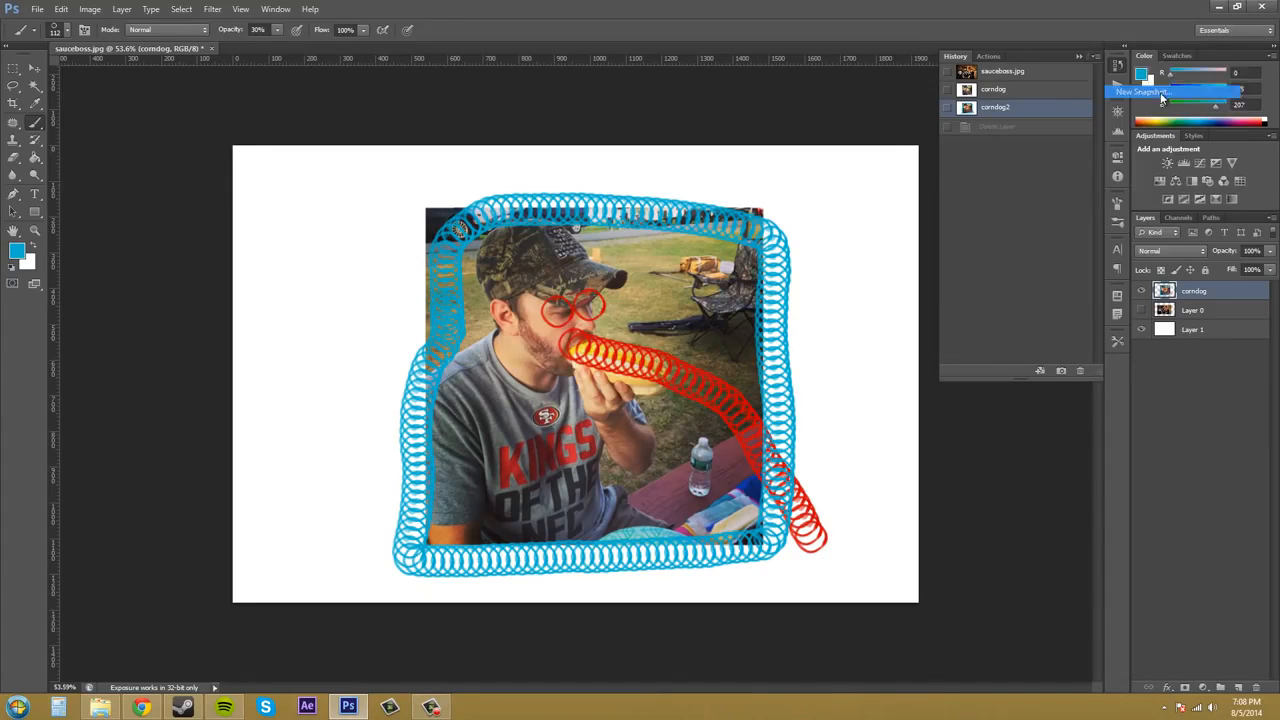
drag(654, 325, 441, 312)
click(588, 305)
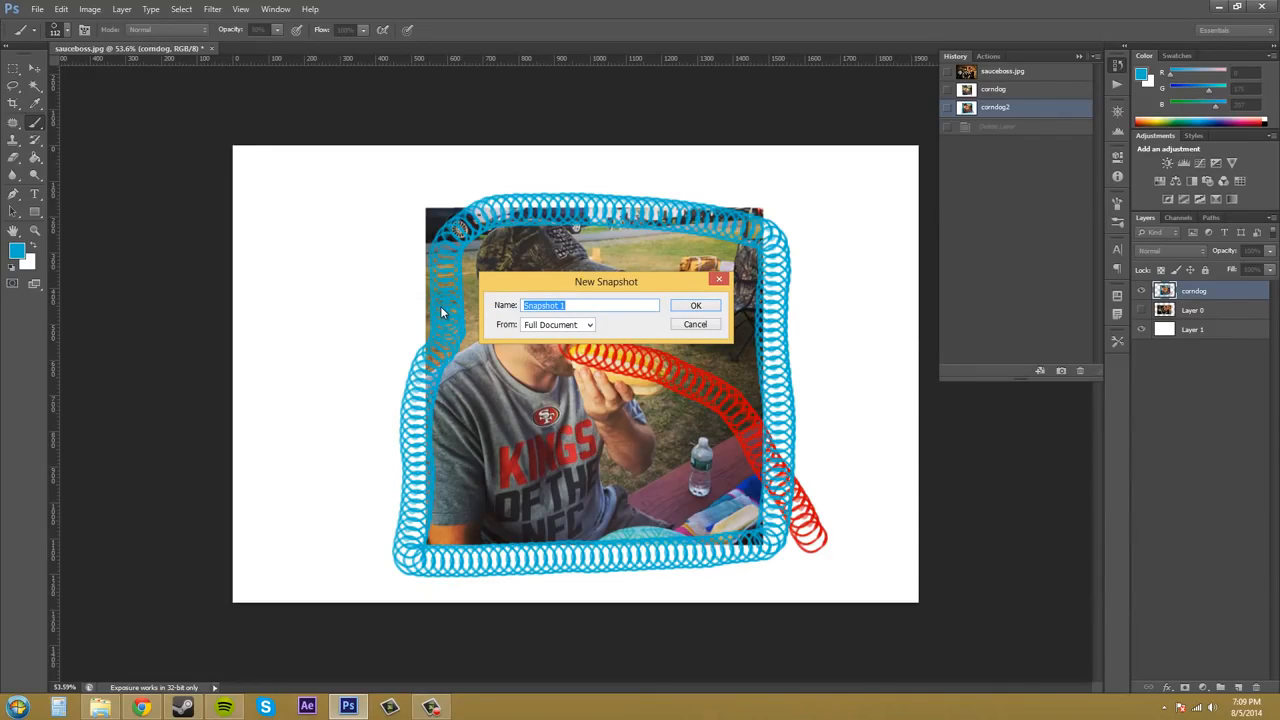
text(fun)
click(576, 328)
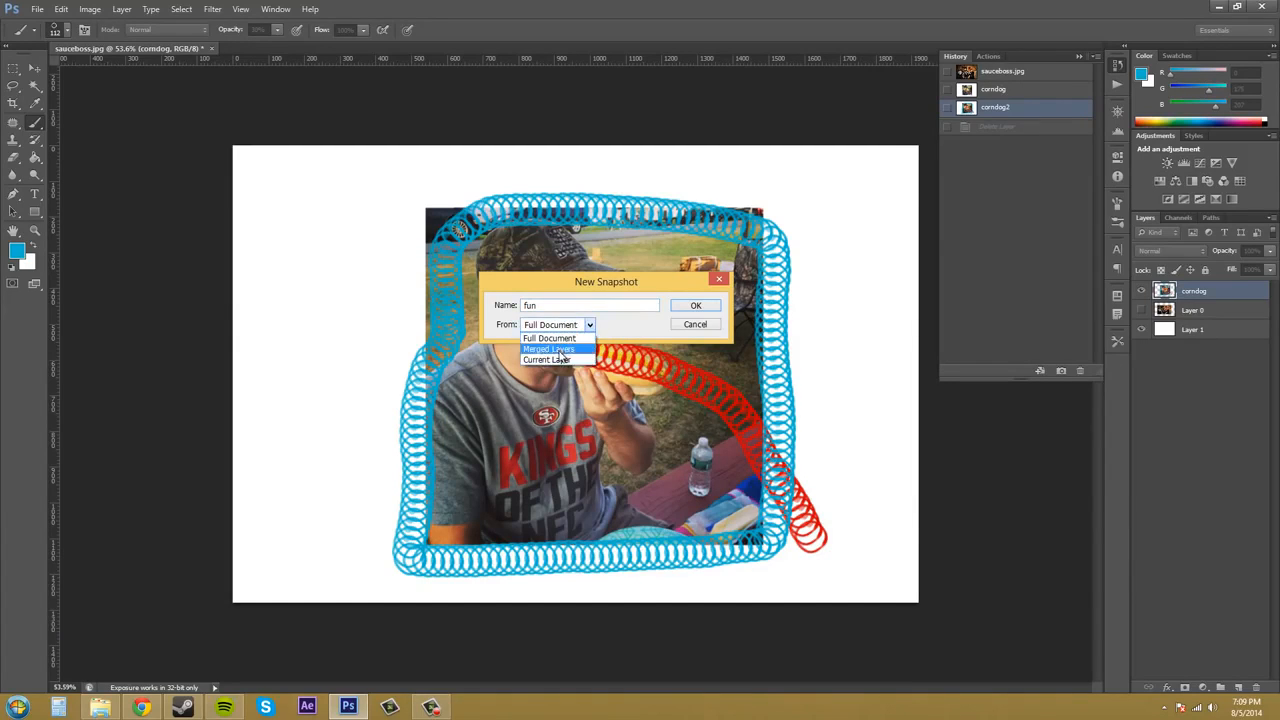
click(627, 331)
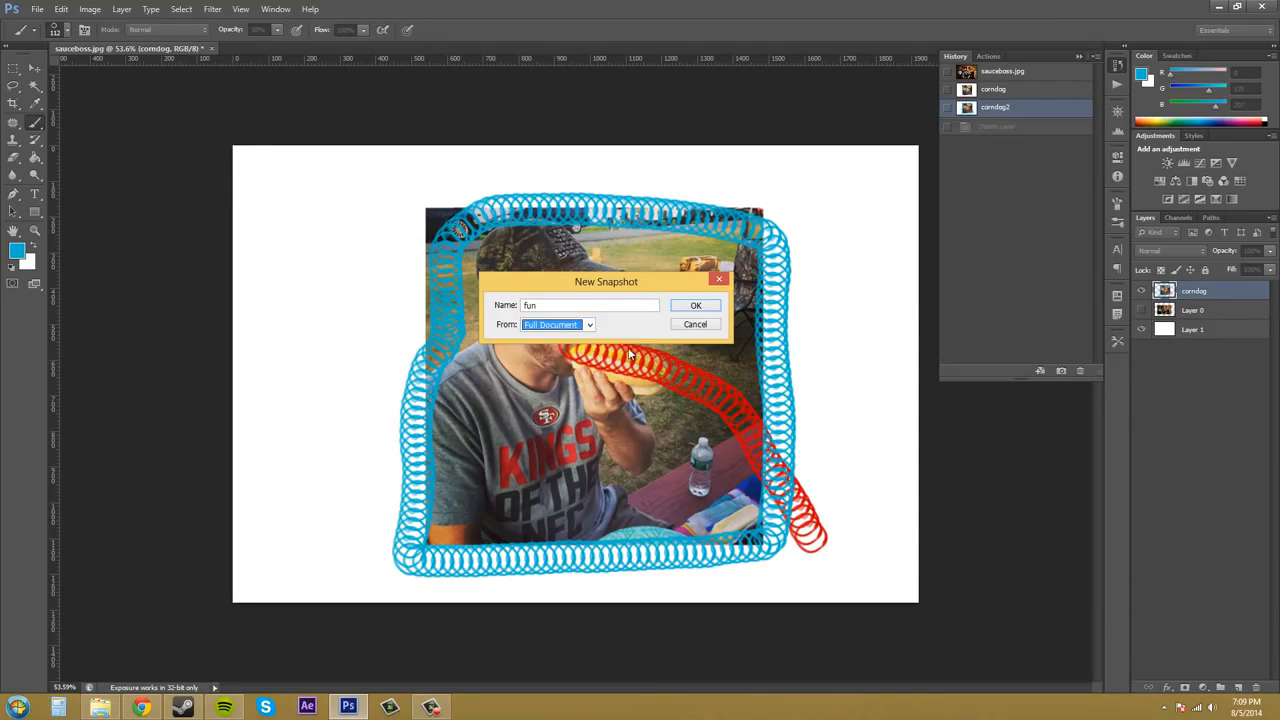
click(550, 324)
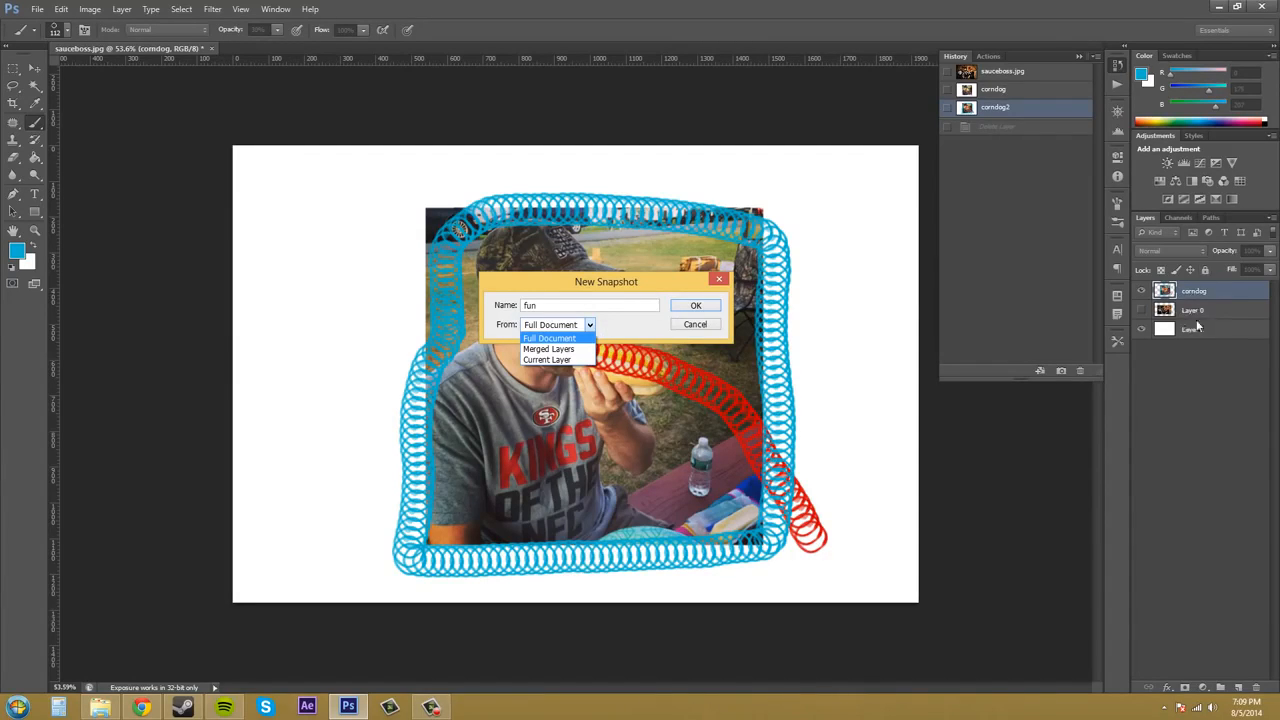
click(665, 333)
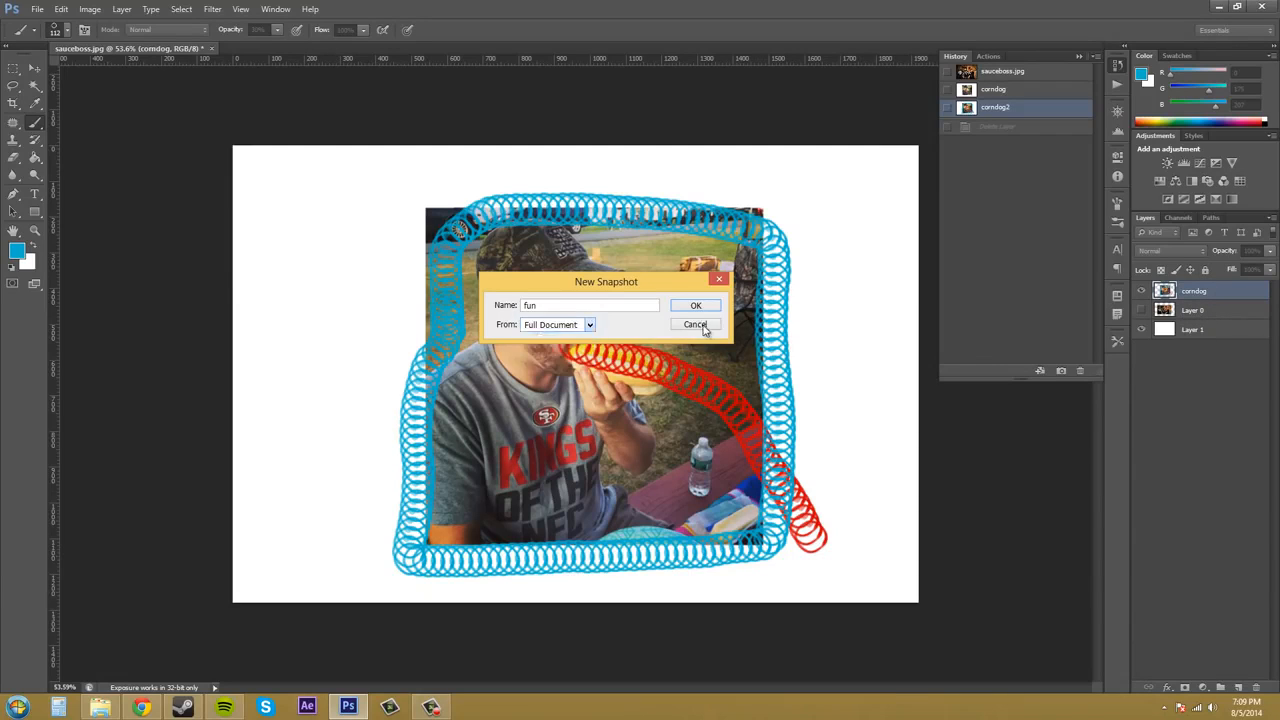
click(695, 324)
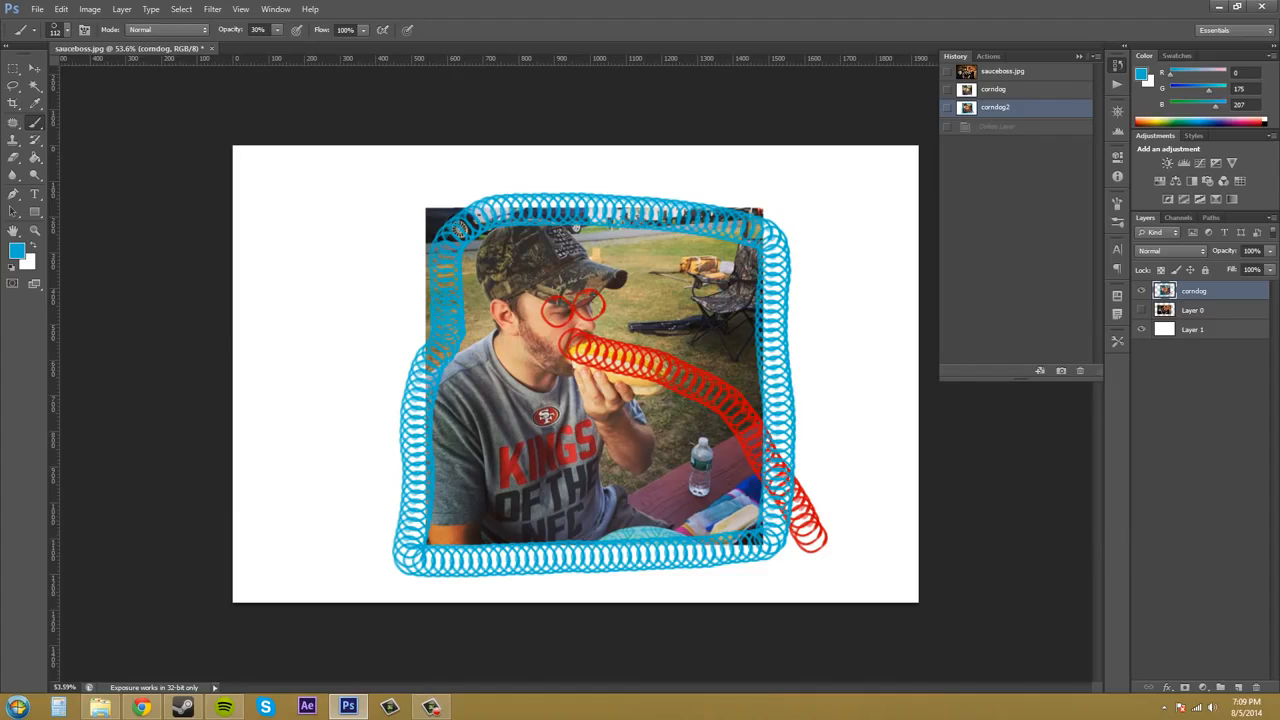
key(F10)
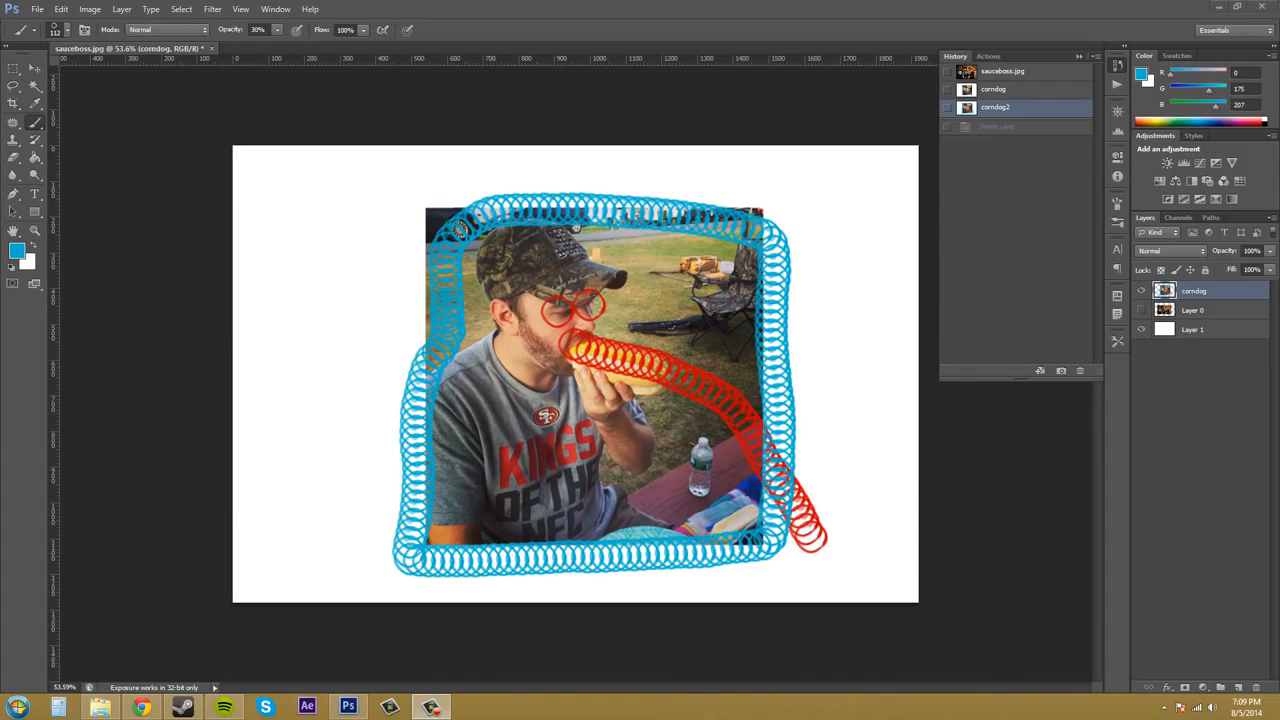